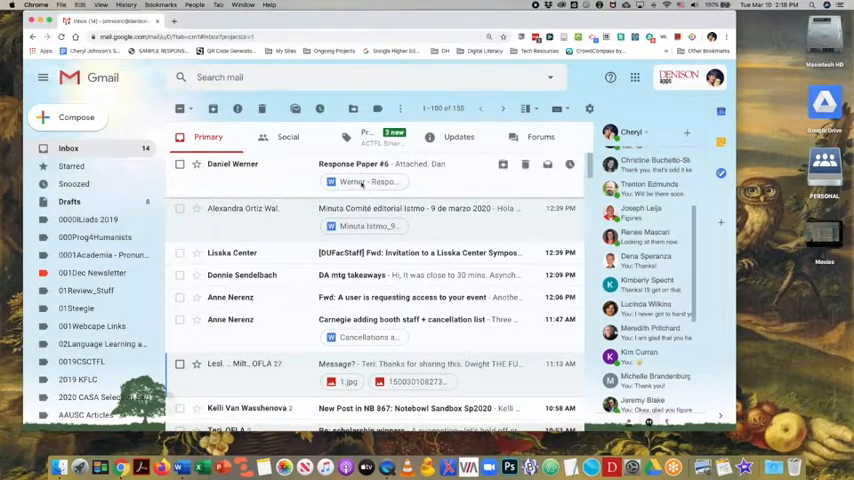
# - Preview the student's Response 6 .docx attachment and download it
pyautogui.click(362, 182)
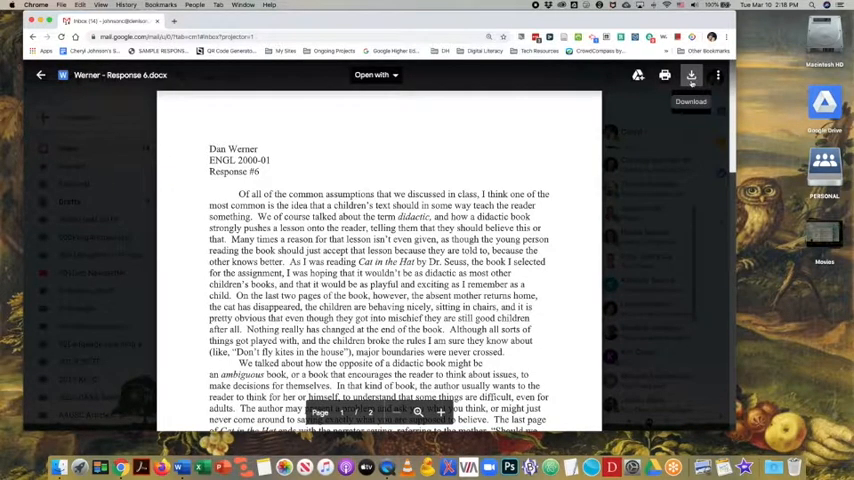
pyautogui.click(691, 76)
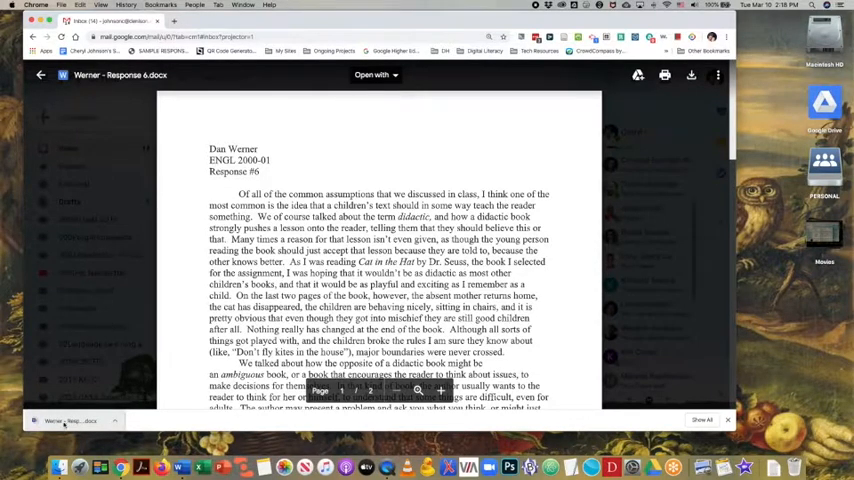
# - Open the downloaded response in Word and turn on Track Changes from Review
pyautogui.click(70, 421)
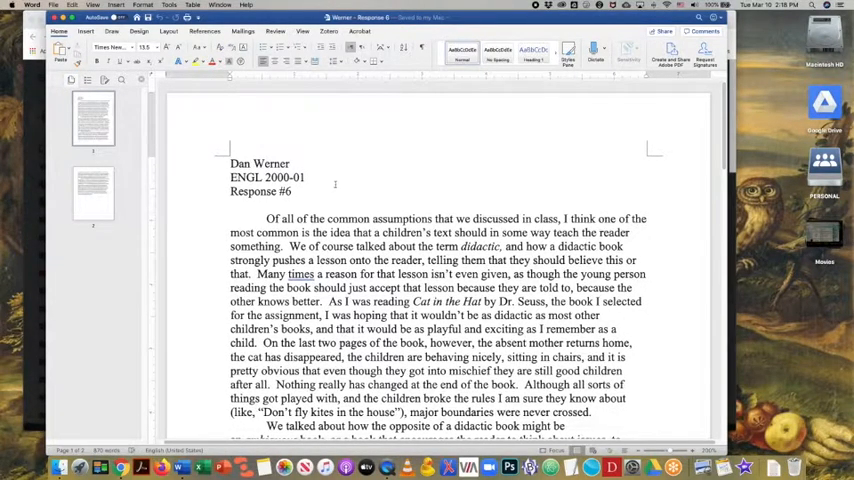
pyautogui.click(275, 31)
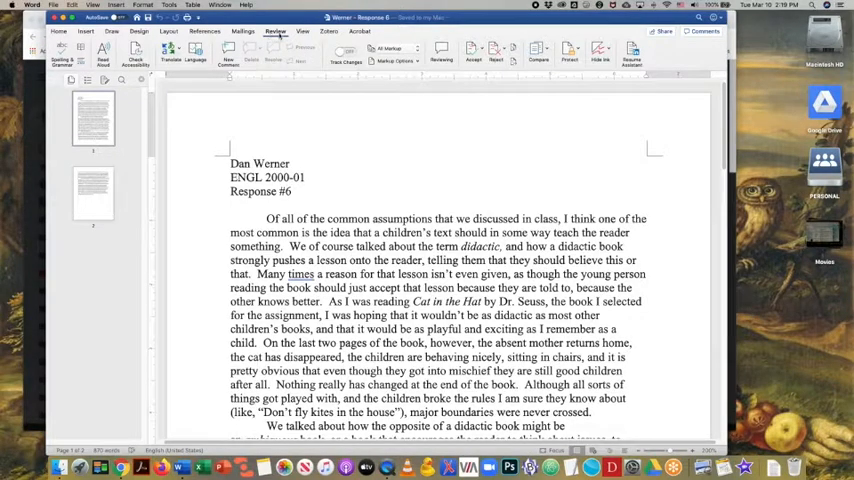
pyautogui.click(346, 54)
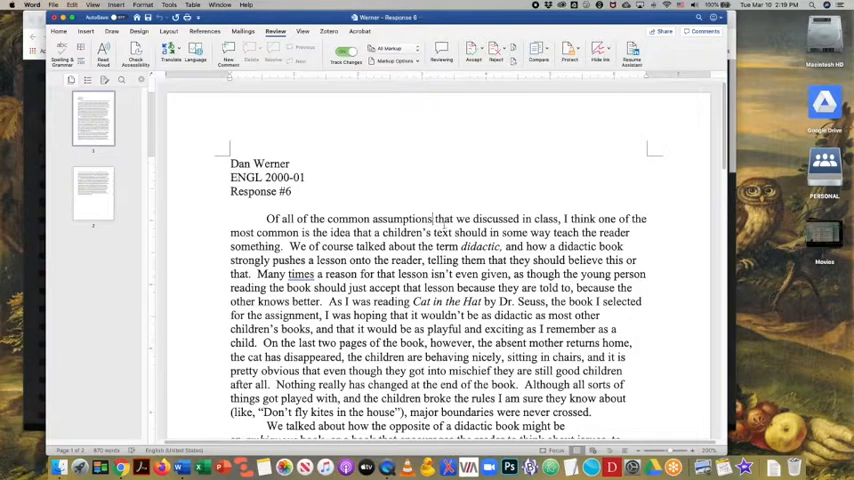
# - Insert 'typed in corrections' after 'assumptions' as a tracked edit, then select 'didactic'
pyautogui.click(433, 218)
pyautogui.write('t')
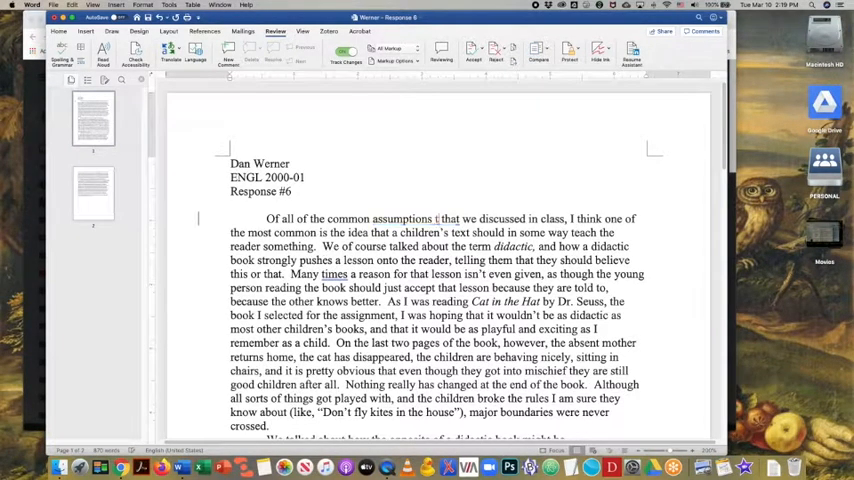
pyautogui.write('y')
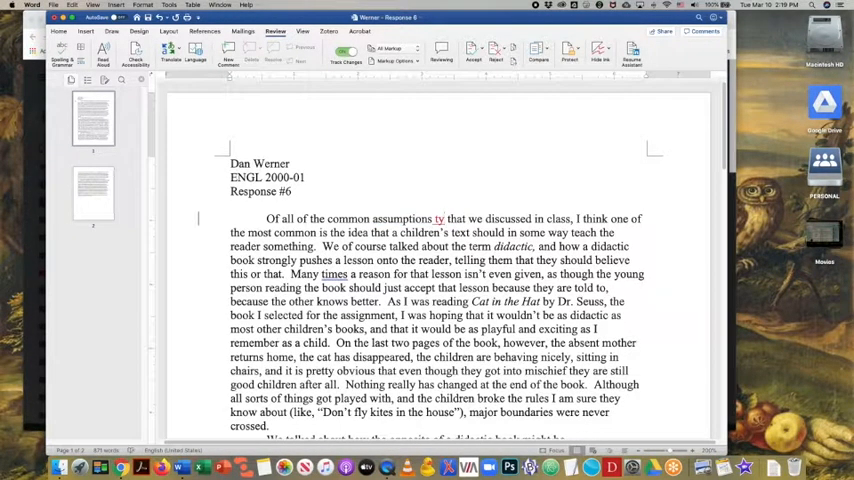
pyautogui.write('pe')
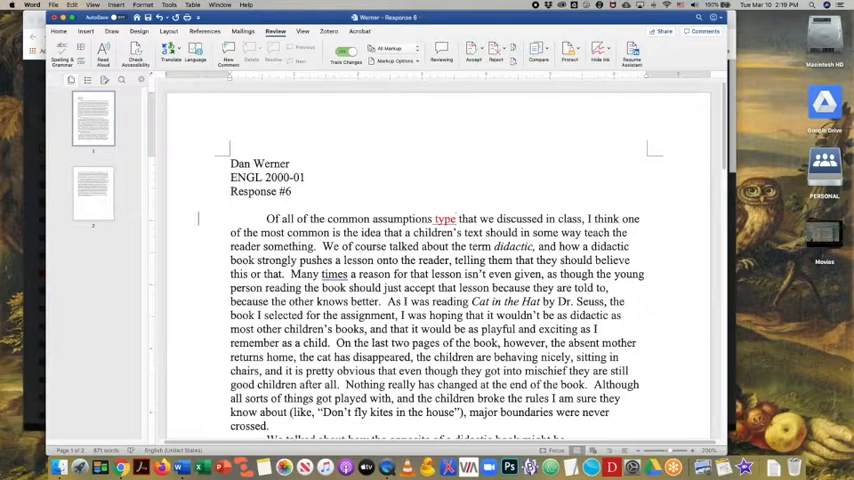
pyautogui.write('d')
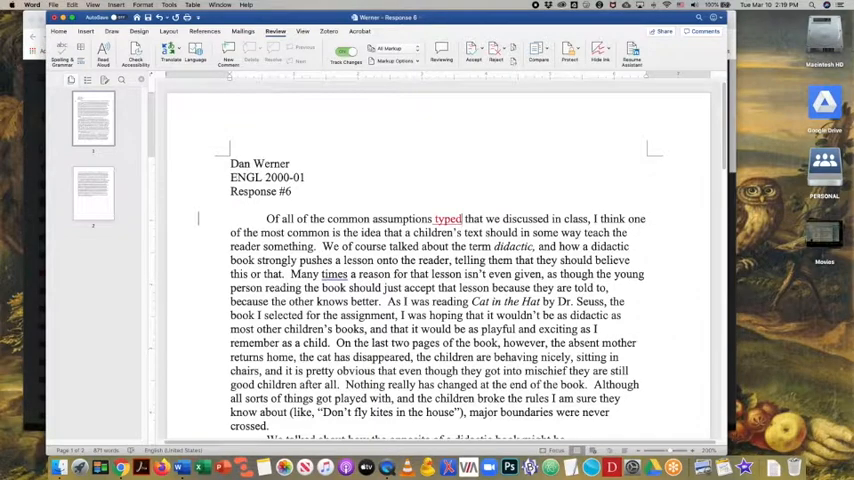
pyautogui.write('in')
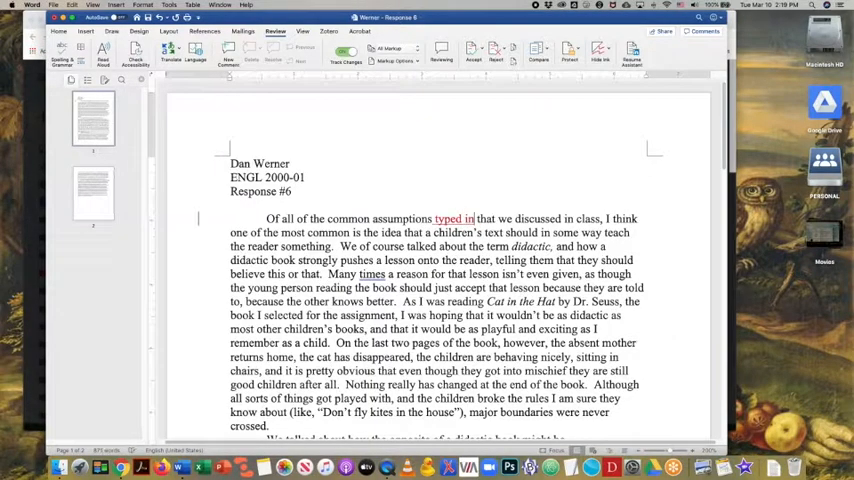
pyautogui.write(' corr ')
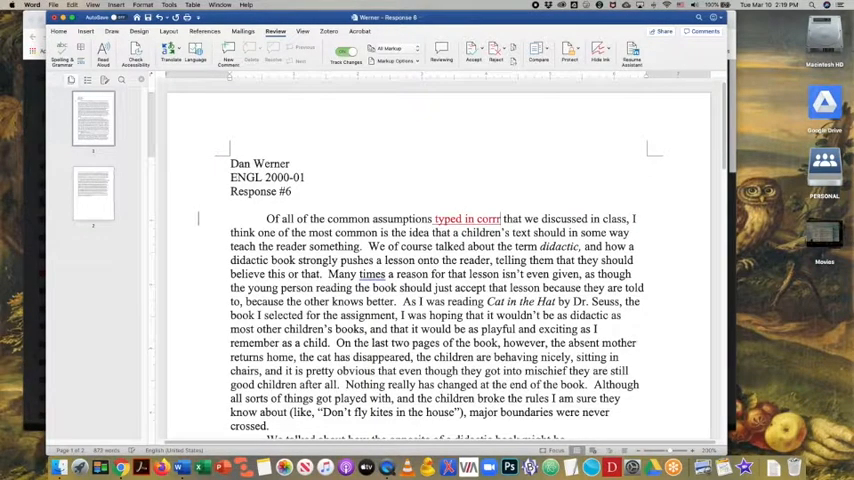
pyautogui.write('ections')
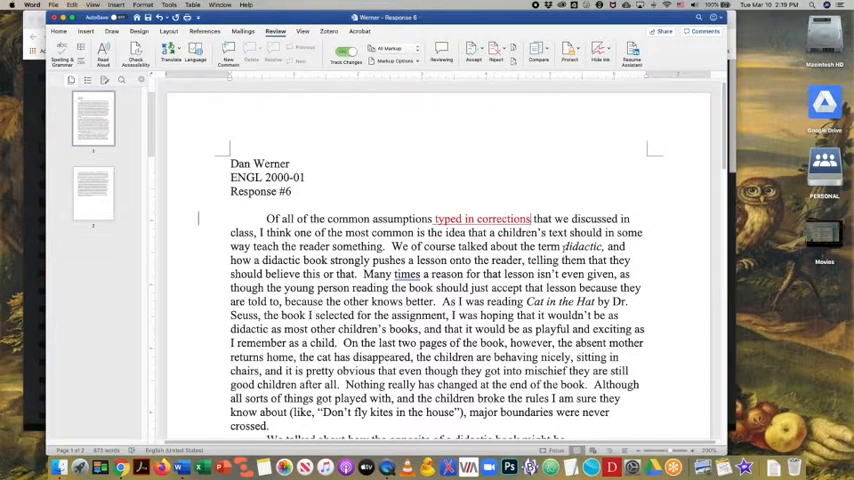
pyautogui.moveTo(564, 246); pyautogui.dragTo(604, 246)
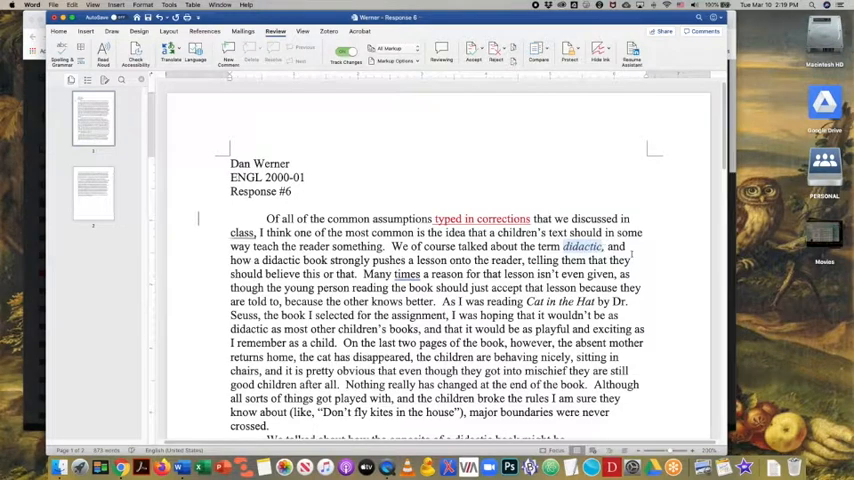
# - Add a new comment on 'didactic' reading 'Add more information here.'
pyautogui.click(688, 33)
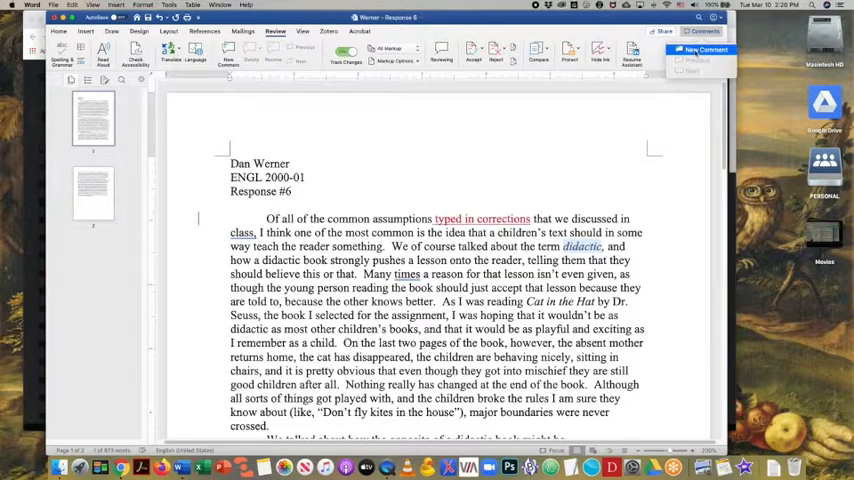
pyautogui.click(697, 51)
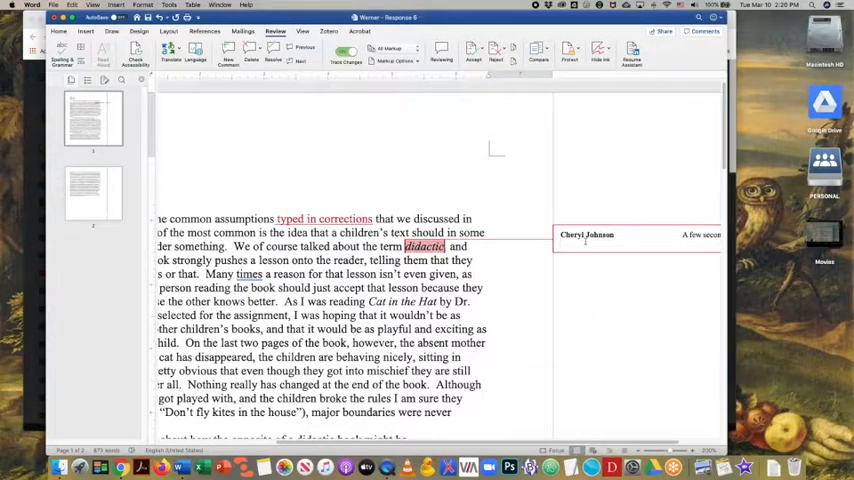
pyautogui.write('Add')
pyautogui.write(' more information')
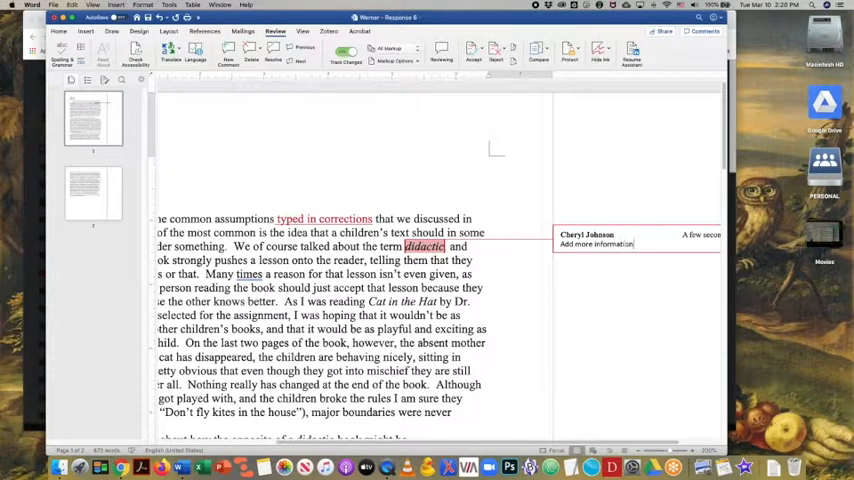
pyautogui.write(' her')
pyautogui.write('e.')
pyautogui.hscroll(-5, 400, 300)
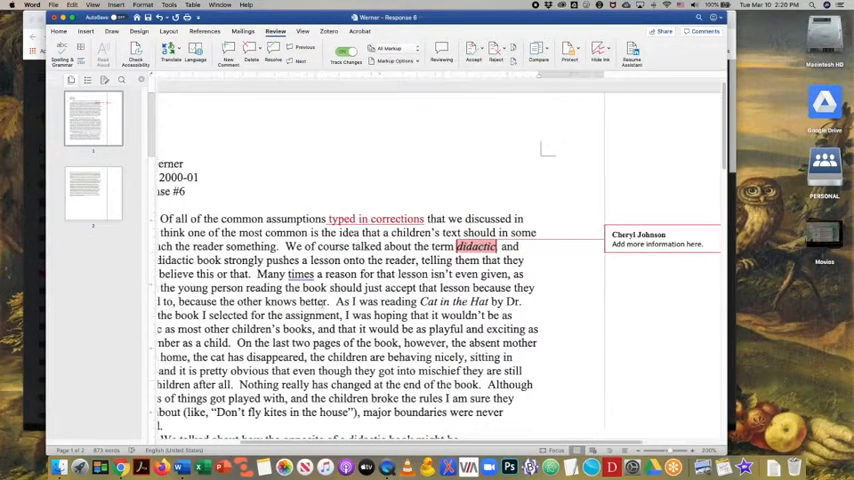
pyautogui.hscroll(-1, 331, 307)
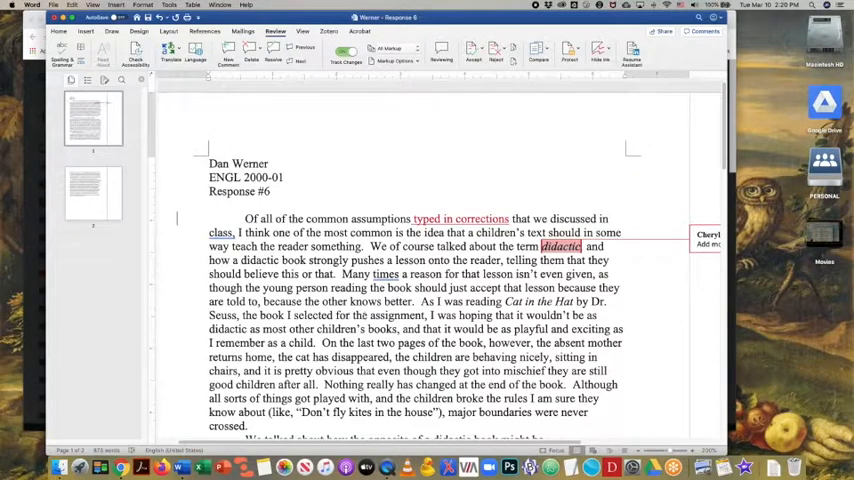
# - Save a copy in Downloads named 'Comments for Werner - Response 6'
pyautogui.click(55, 5)
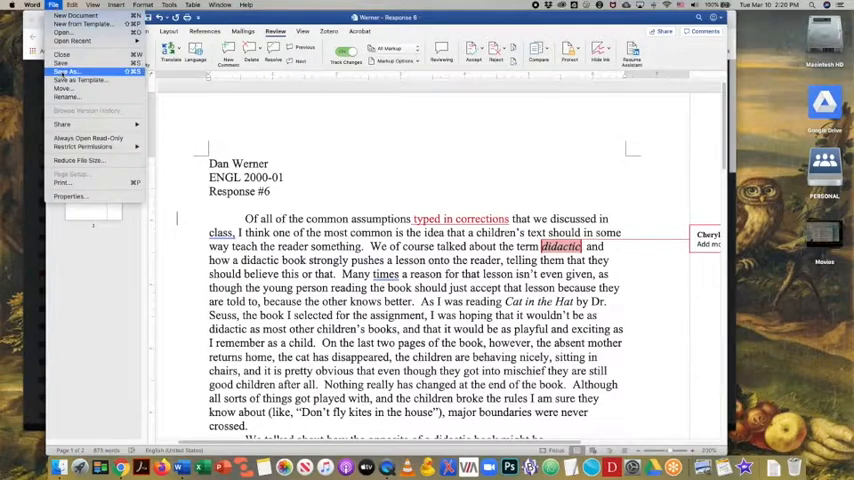
pyautogui.click(42, 50)
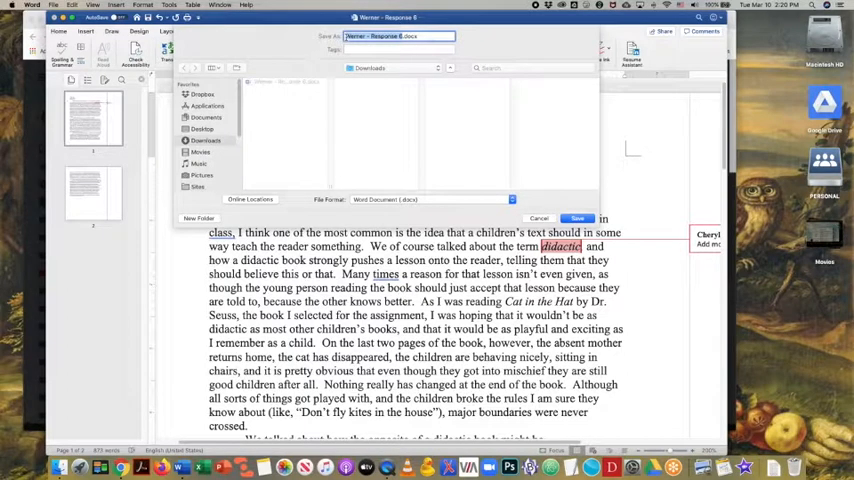
pyautogui.click(348, 37)
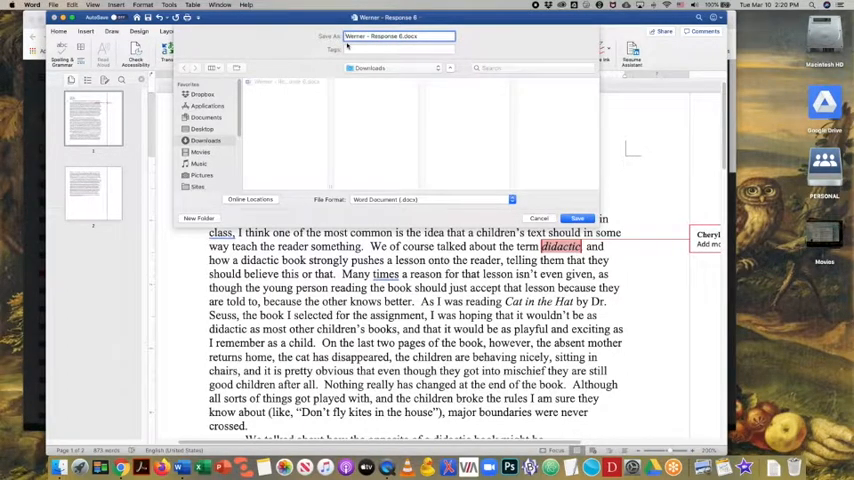
pyautogui.write('Comments ')
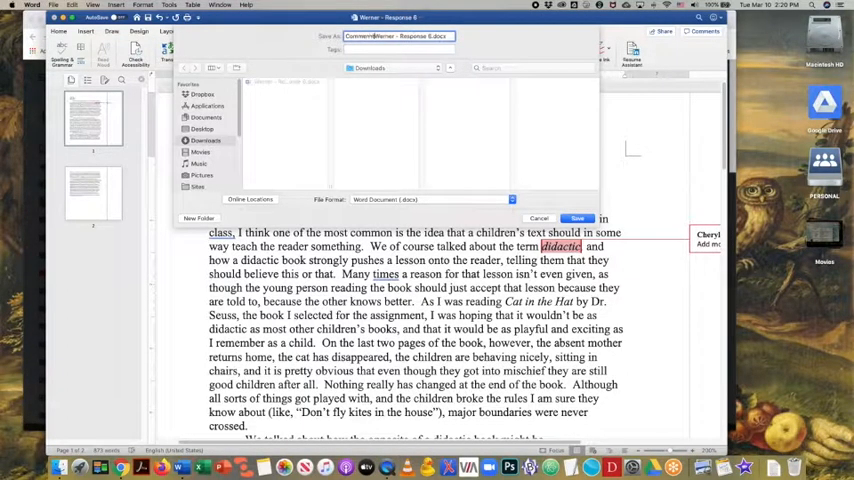
pyautogui.write('for')
pyautogui.click(578, 218)
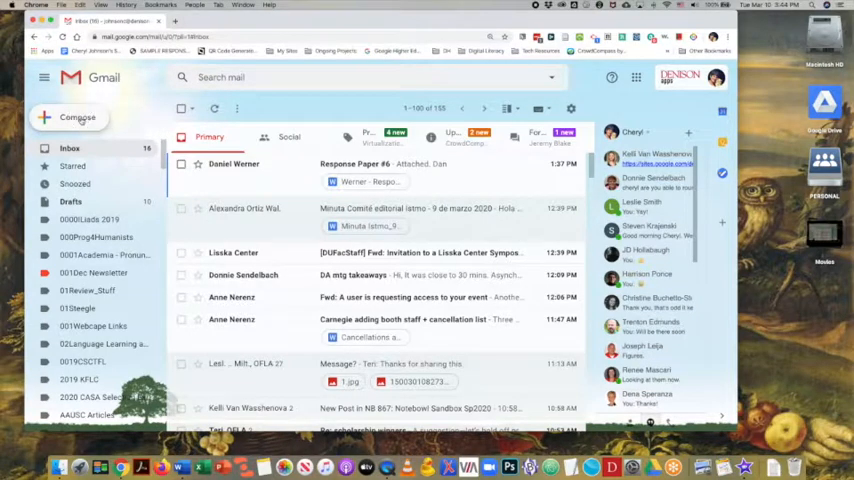
pyautogui.click(82, 119)
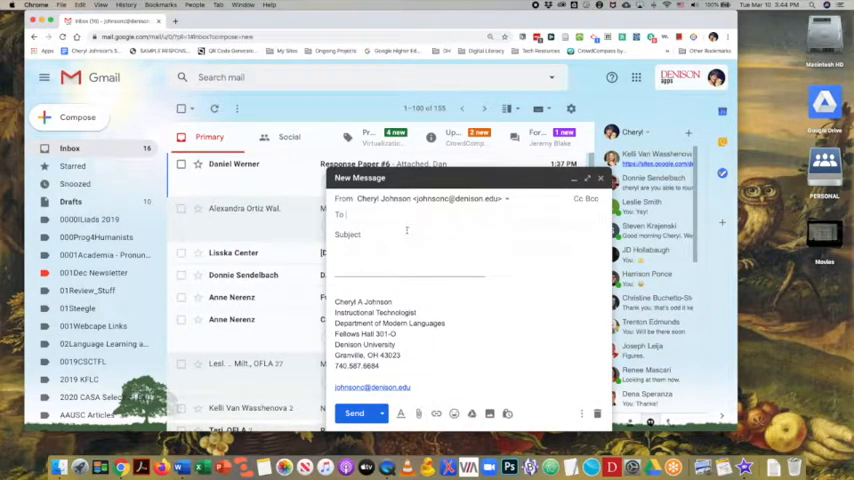
pyautogui.write('djwerne')
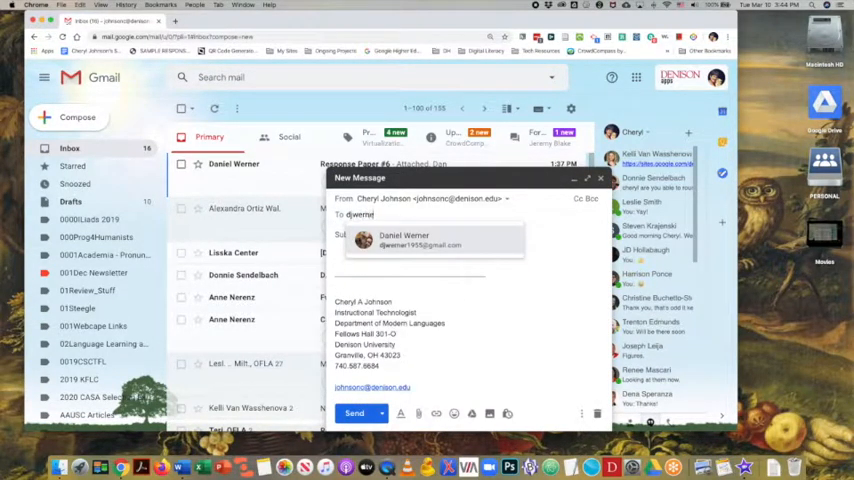
pyautogui.write('r')
pyautogui.click(404, 240)
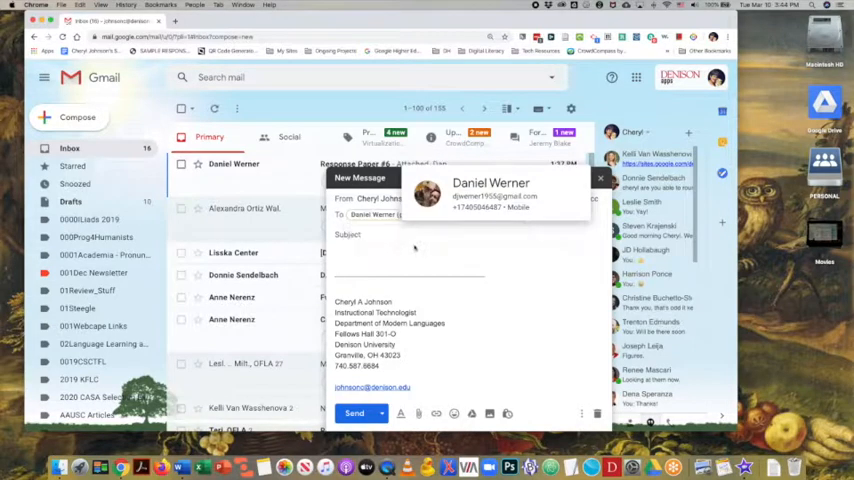
pyautogui.click(352, 234)
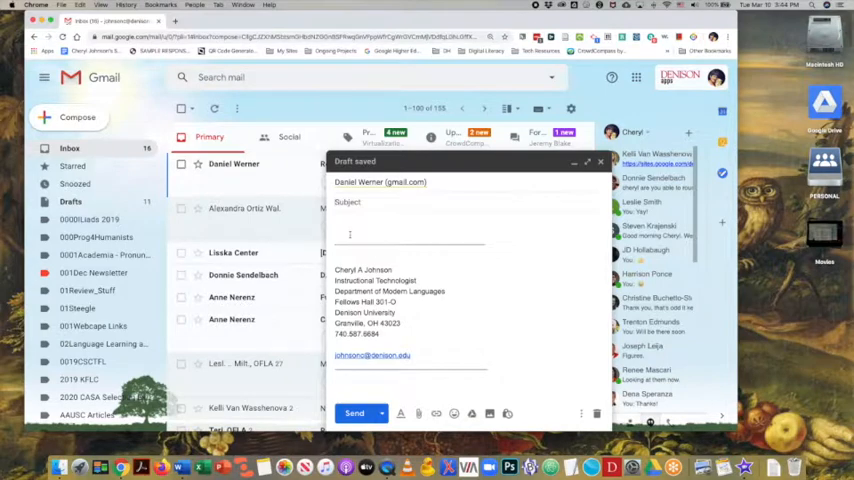
pyautogui.write('Comm')
pyautogui.write('ents on ')
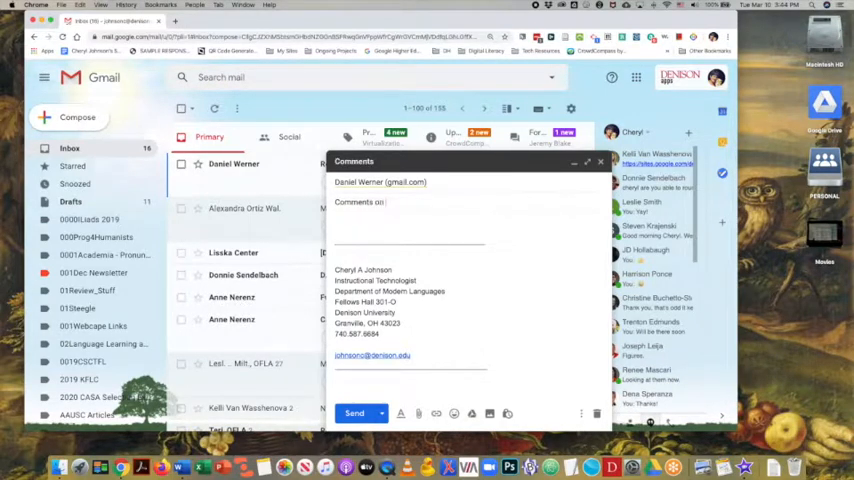
pyautogui.write('Your Re')
pyautogui.write('sponse')
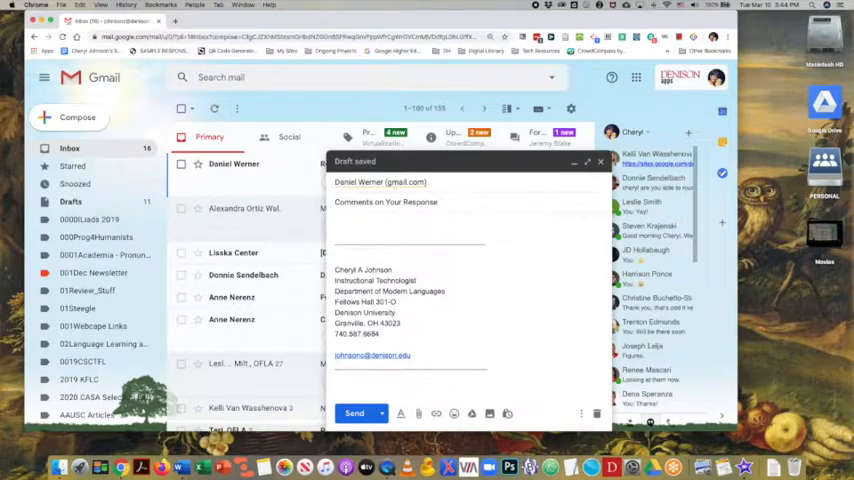
pyautogui.write('&')
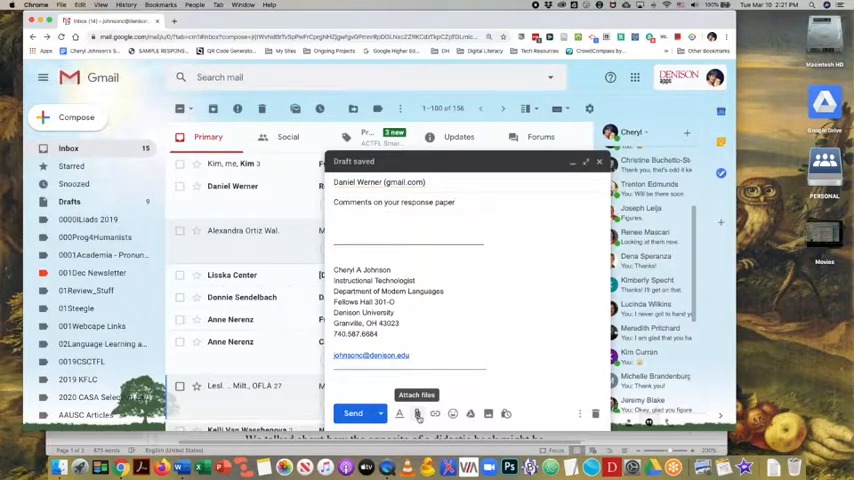
# - Attach 'Comments for Werner - Response 6.docx' from Downloads and send the email
pyautogui.press('Tab')
pyautogui.click(418, 414)
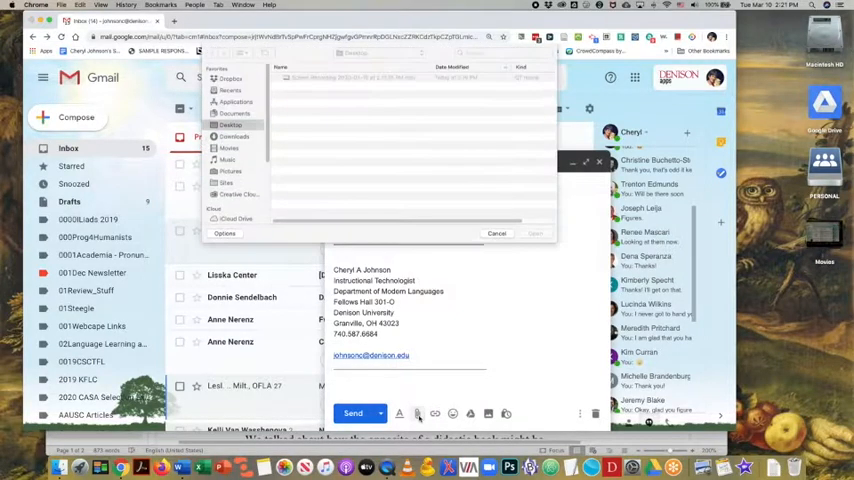
pyautogui.click(237, 136)
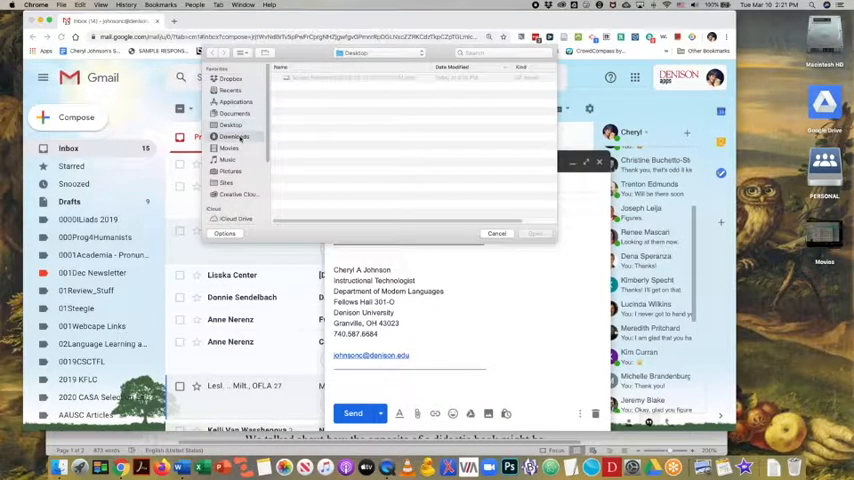
pyautogui.click(302, 78)
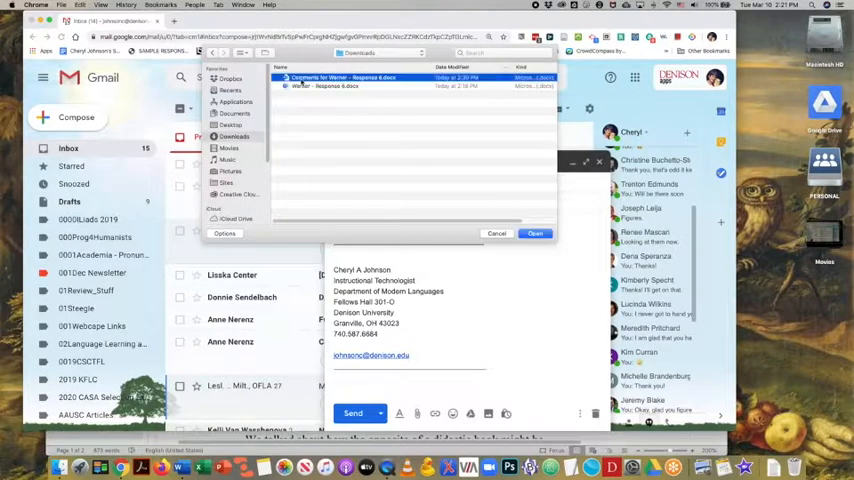
pyautogui.click(535, 234)
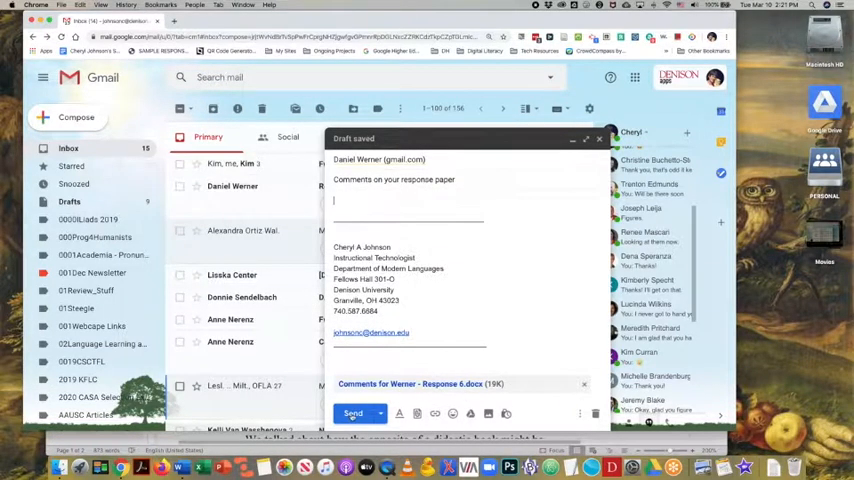
pyautogui.click(353, 413)
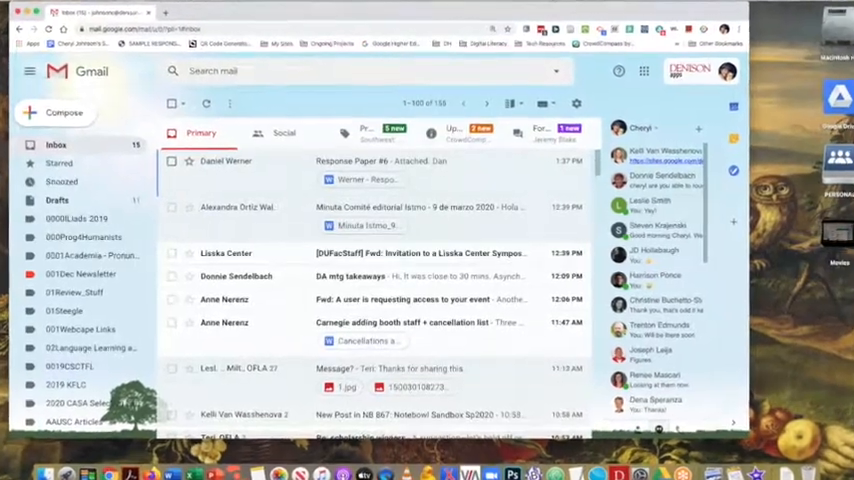